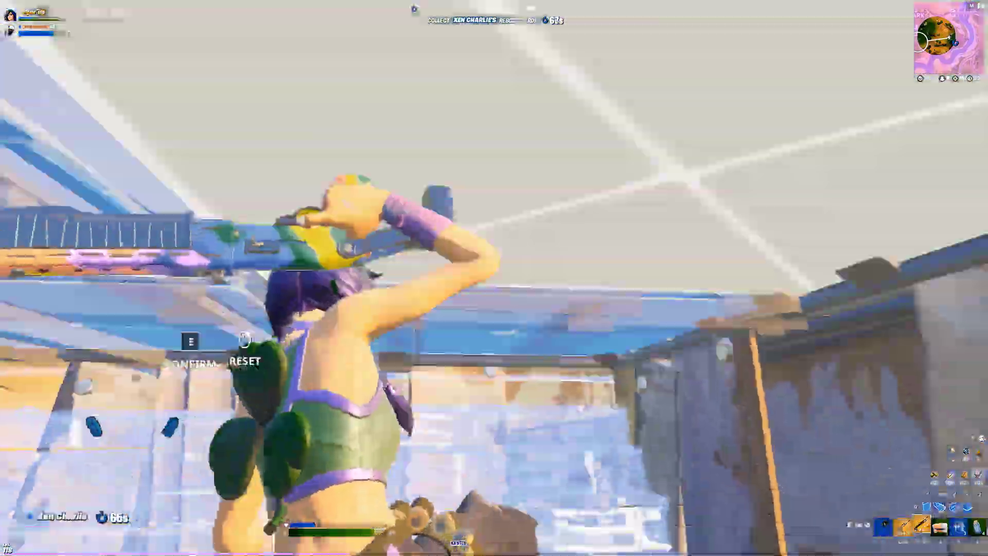
key(e)
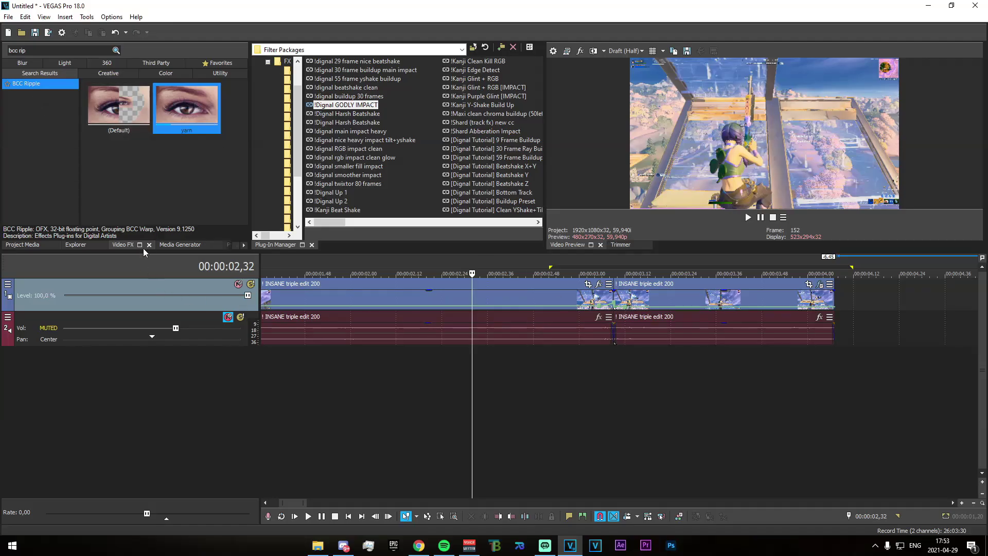
Apply the yarn BCC Ripple preset to the second clip and place the cursor at 00:00:03,09
drag(204, 129, 641, 306)
drag(549, 352, 611, 370)
click(612, 370)
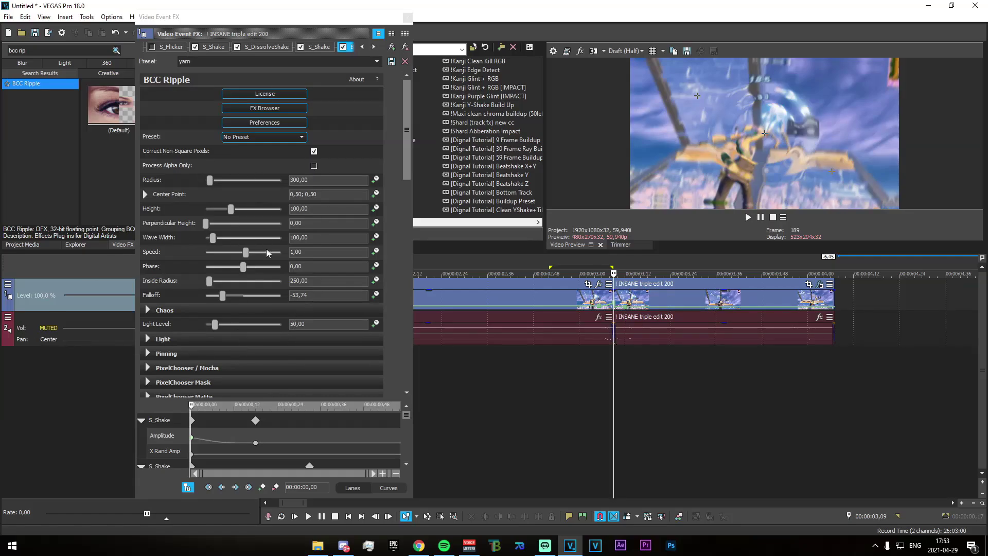
Animate the ripple so Radius reaches 1200 and Inside Radius 1150 later in the clip
click(376, 180)
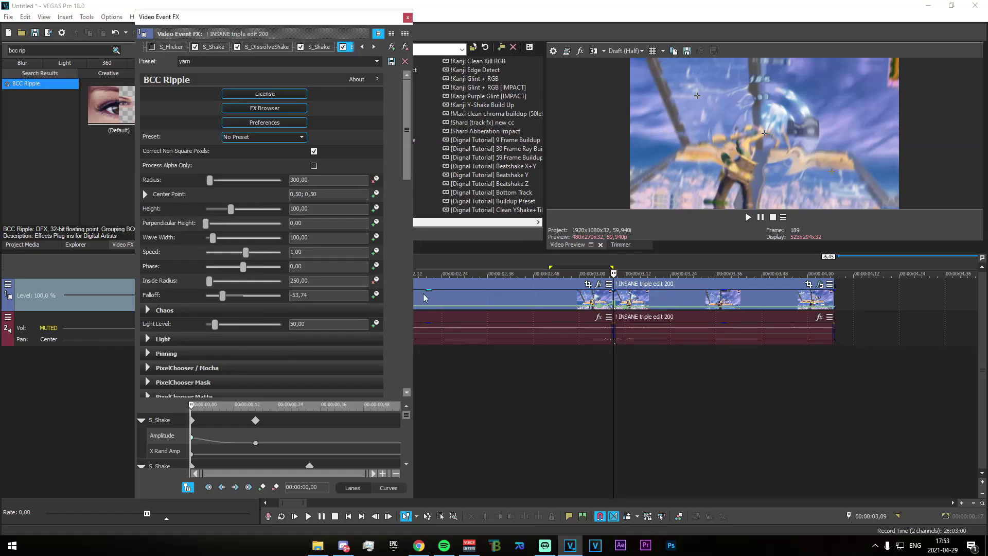
drag(617, 387, 726, 386)
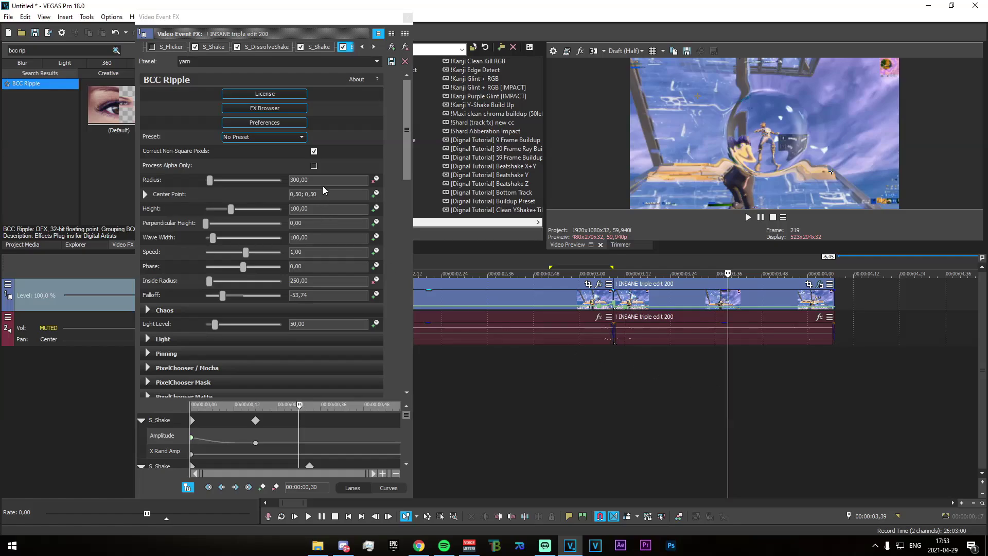
click(202, 170)
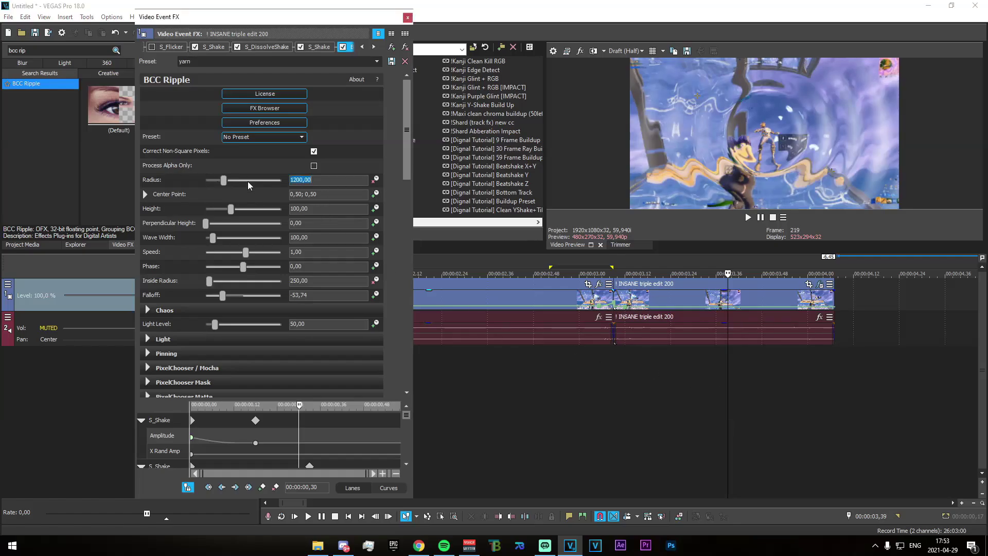
text(1150)
key(Return)
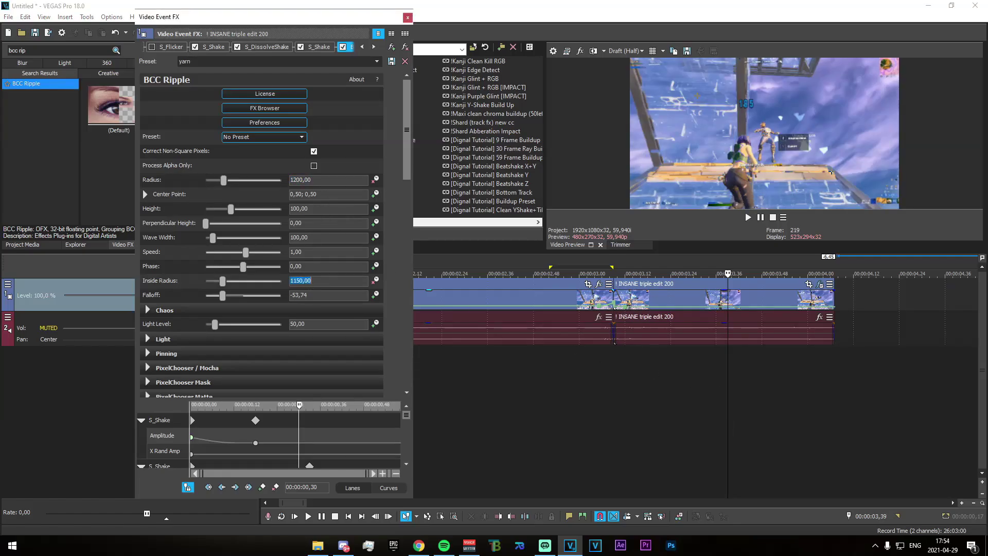
drag(883, 401, 533, 401)
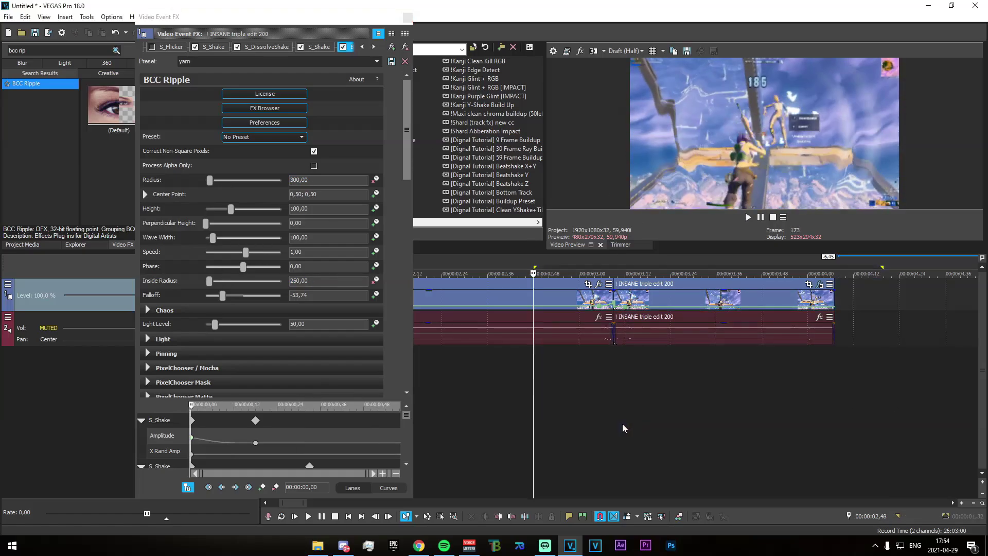
key(space)
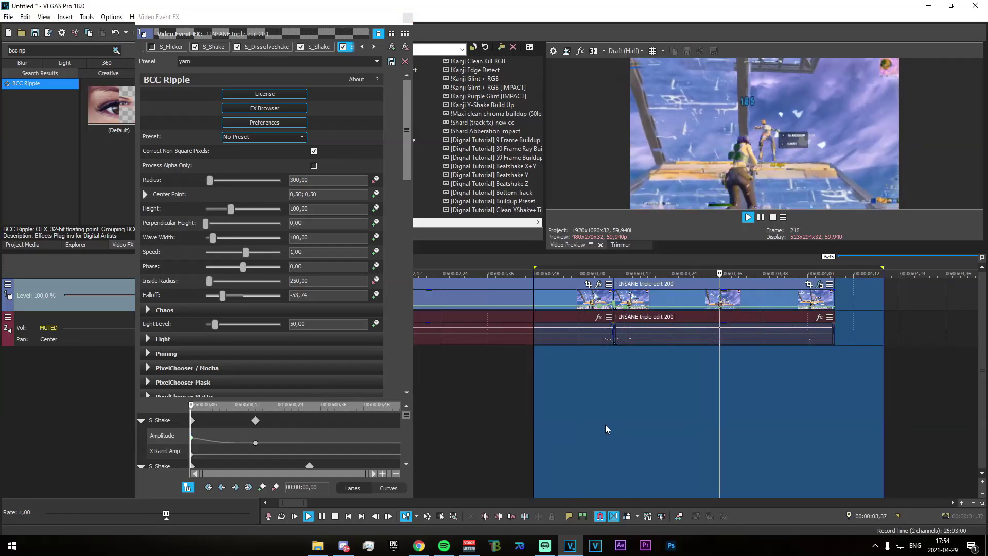
click(469, 407)
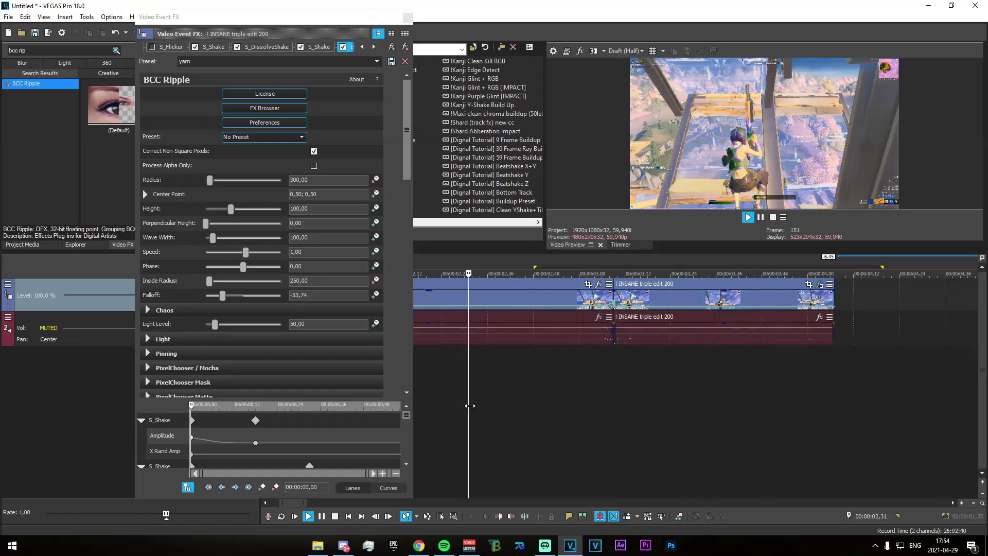
drag(563, 410, 676, 423)
click(676, 423)
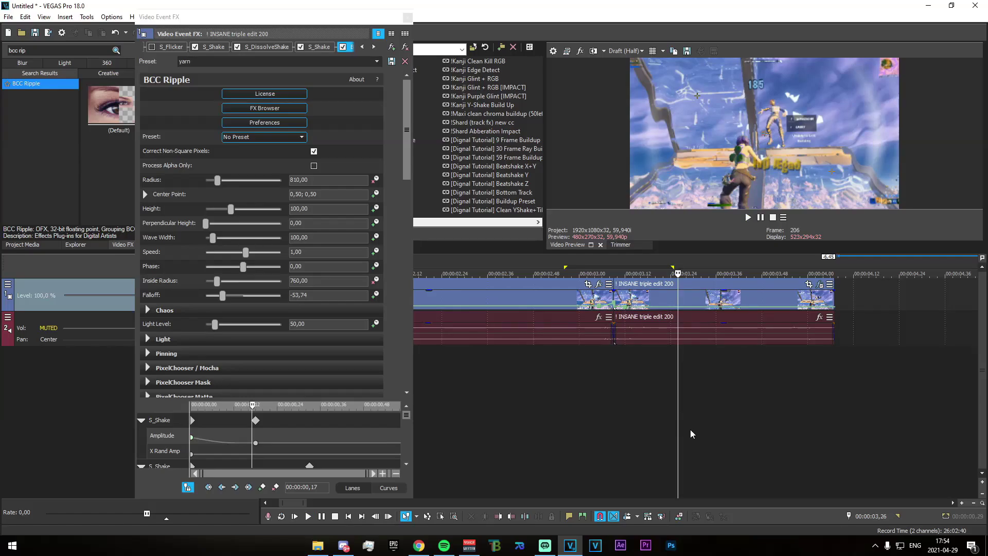
drag(514, 409, 615, 424)
click(615, 424)
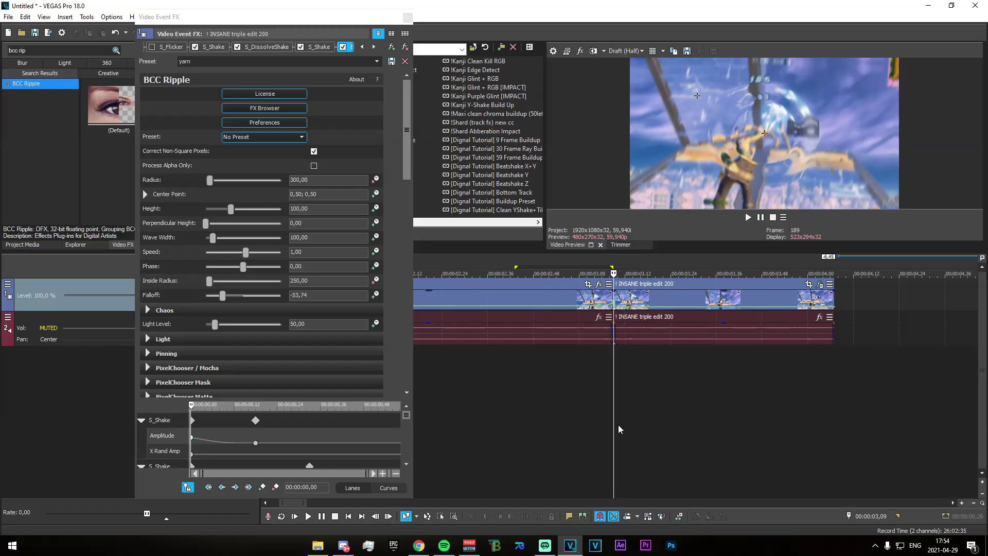
In After Effects, add a new Adjustment Layer above the gameplay clip
key(alt+Tab)
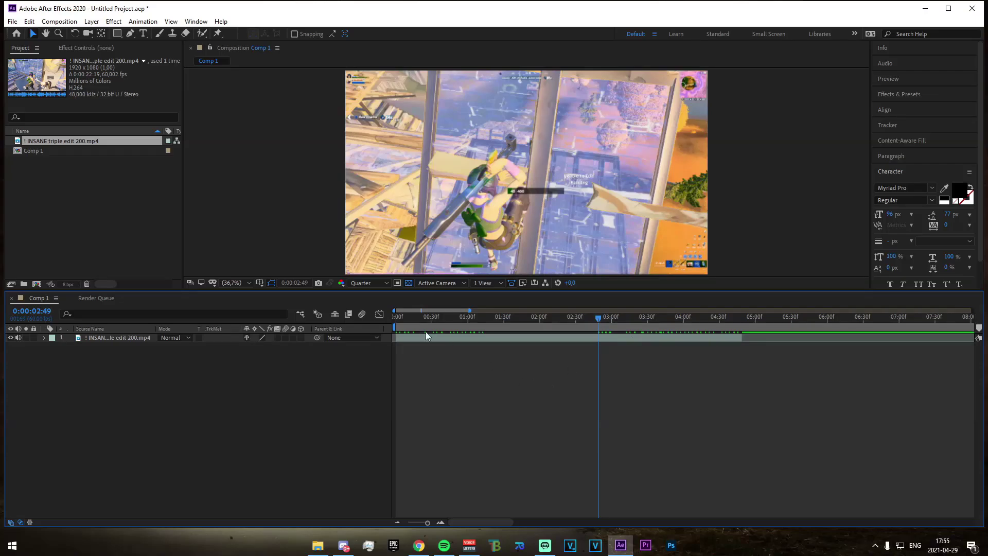
right_click(446, 363)
mouse_move(495, 366)
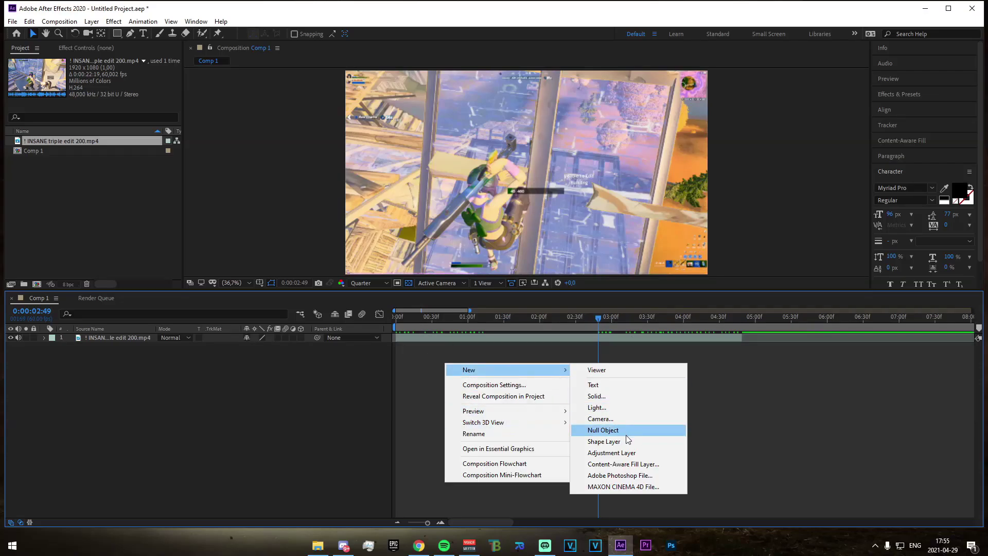
click(624, 451)
Trim Adjustment Layer 1 to run only from 0:00:03:35 to 0:00:04:49
drag(599, 319, 653, 329)
key(ctrl+shift+d)
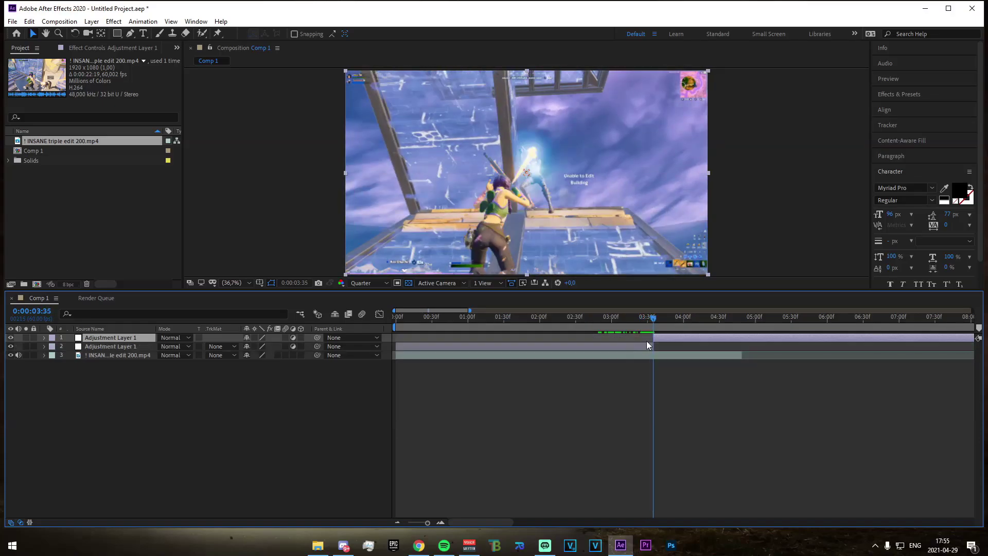
click(645, 345)
key(Delete)
drag(671, 322, 740, 347)
click(746, 338)
key(ctrl+shift+d)
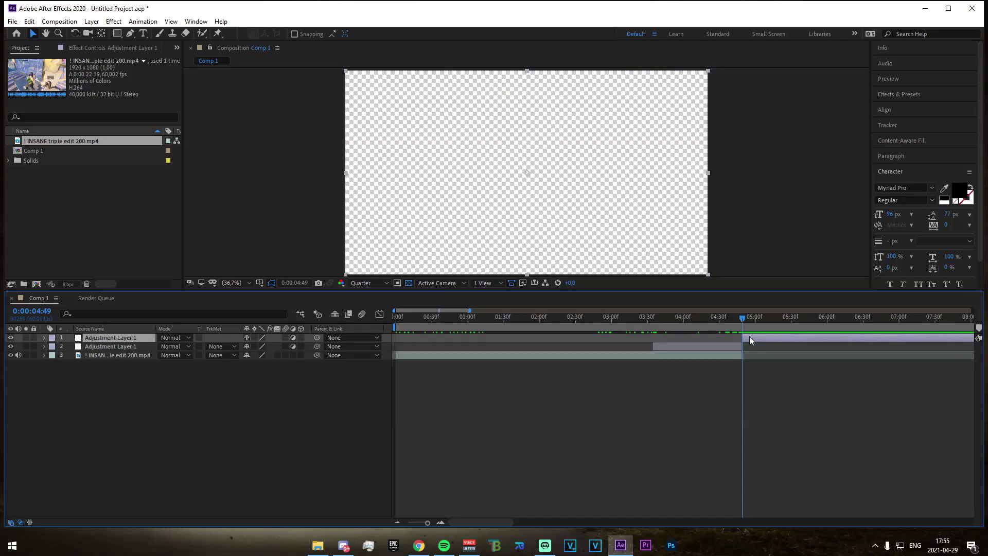
key(Delete)
drag(747, 316, 653, 323)
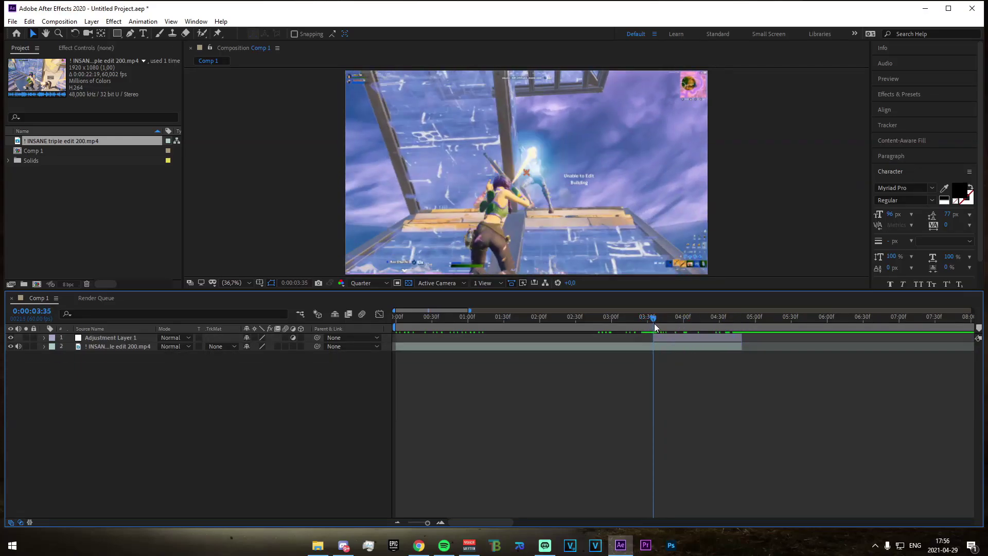
Apply BCC Ripple to Adjustment Layer 1 and move its Center Point to about 963.8, 541.1
click(909, 95)
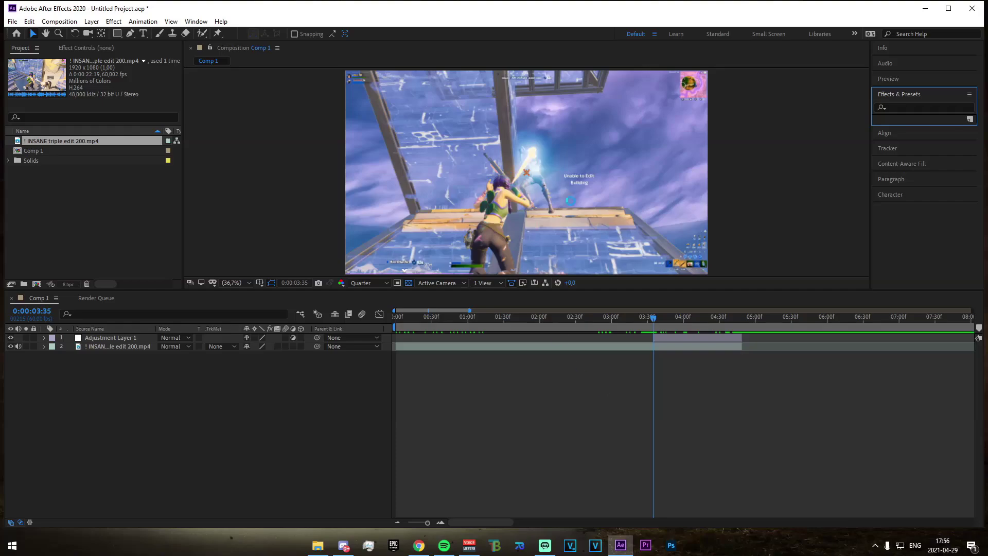
click(889, 107)
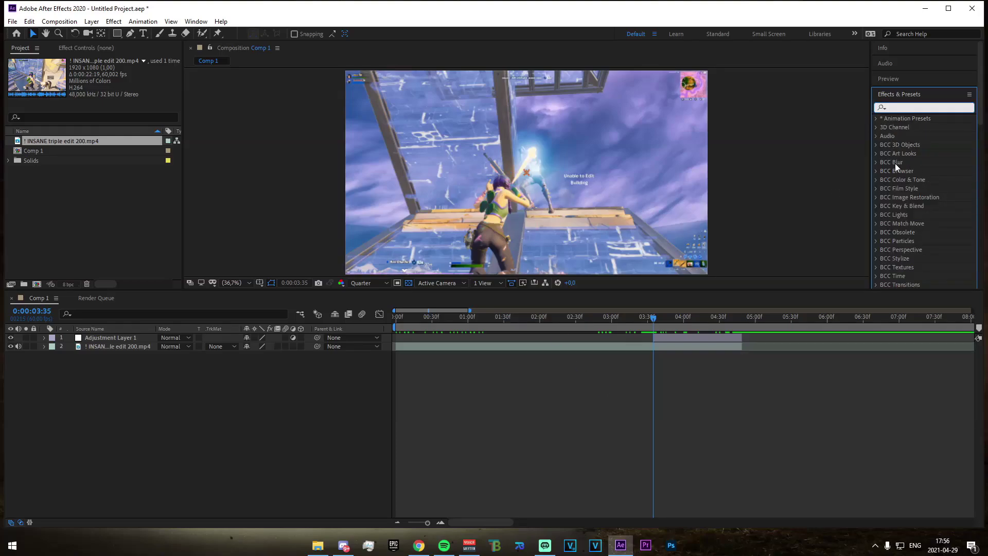
text(bcc rip)
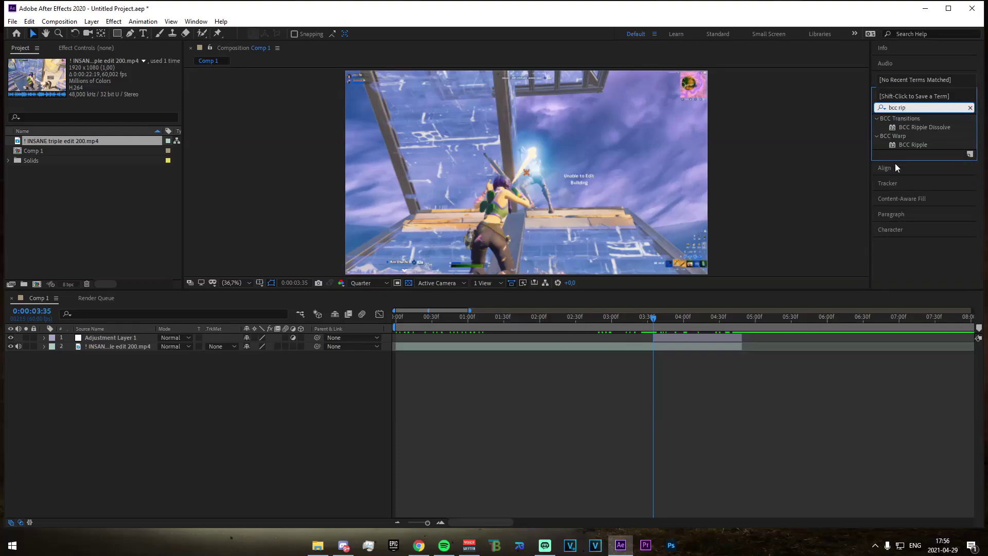
drag(912, 144, 659, 336)
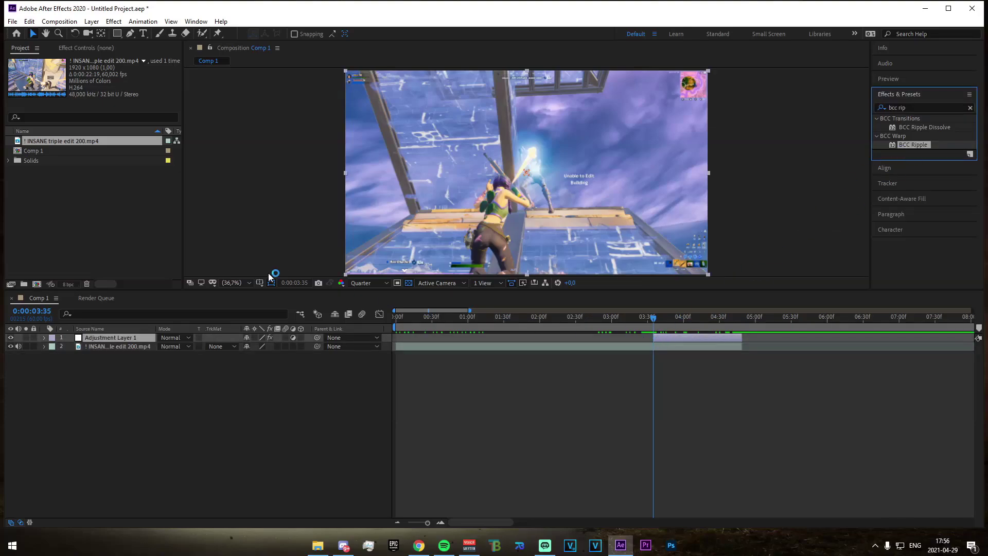
click(564, 156)
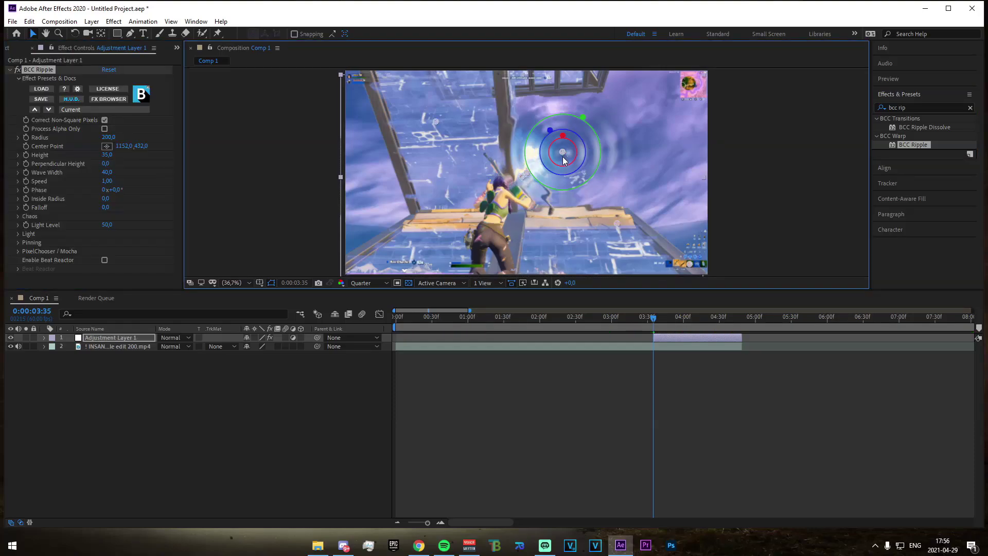
drag(564, 158, 528, 176)
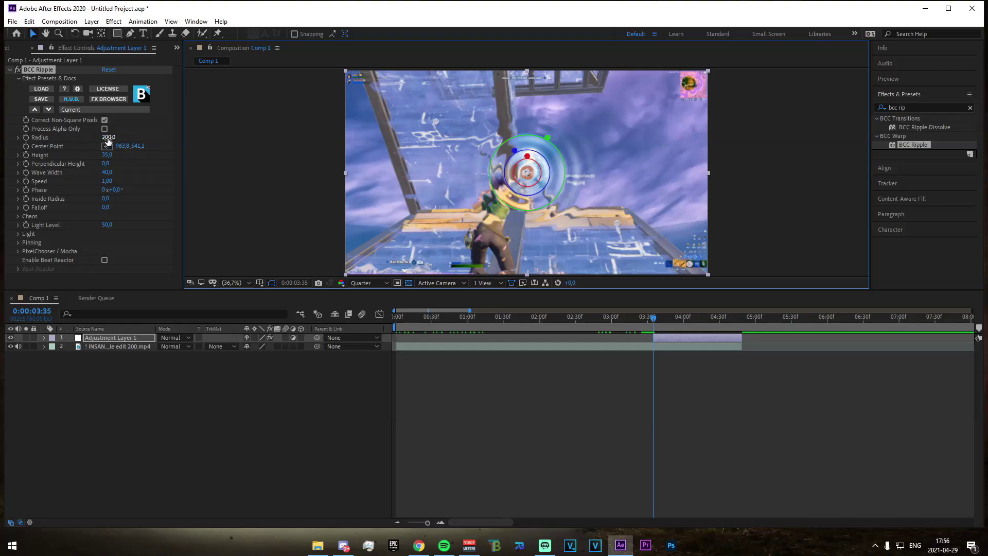
Set the BCC Ripple Inside Radius to 150
click(106, 198)
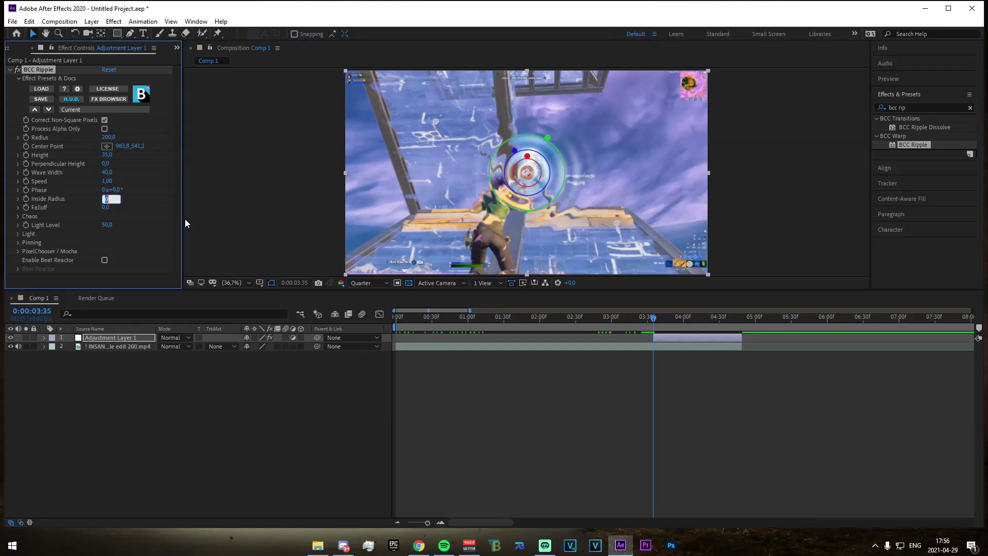
text(150)
key(Return)
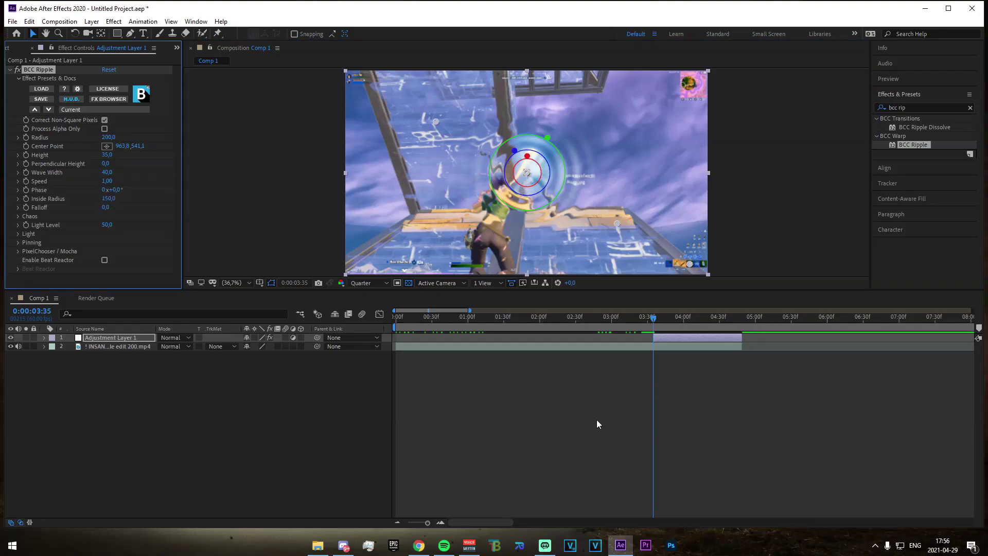
click(679, 426)
drag(658, 319, 652, 319)
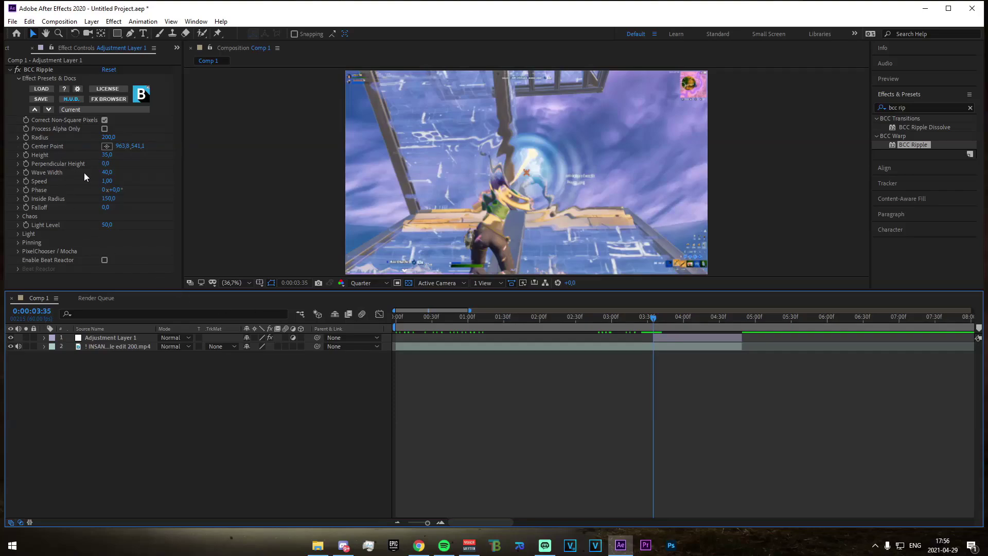
Raise the ripple's Height and Wave Width to 100 each
click(105, 155)
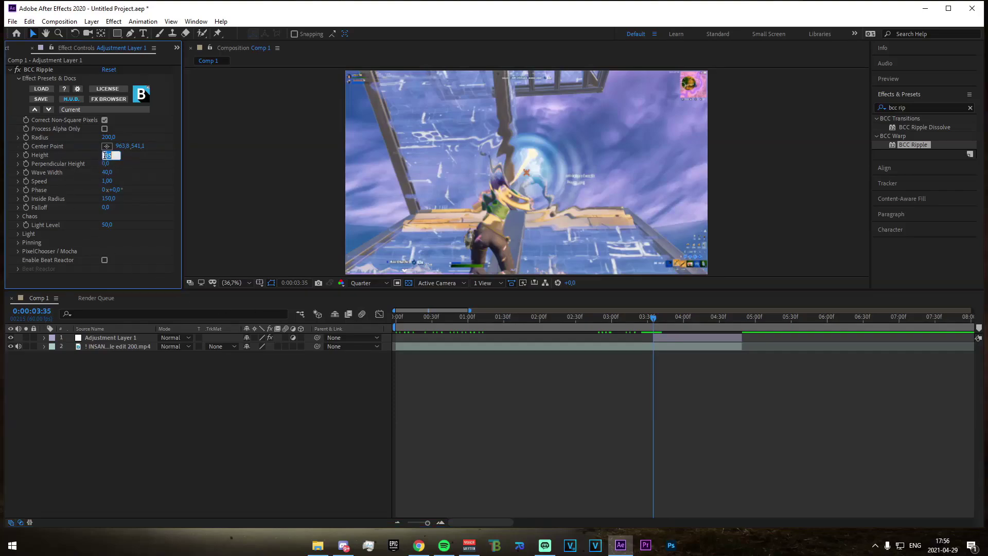
text(100)
key(Return)
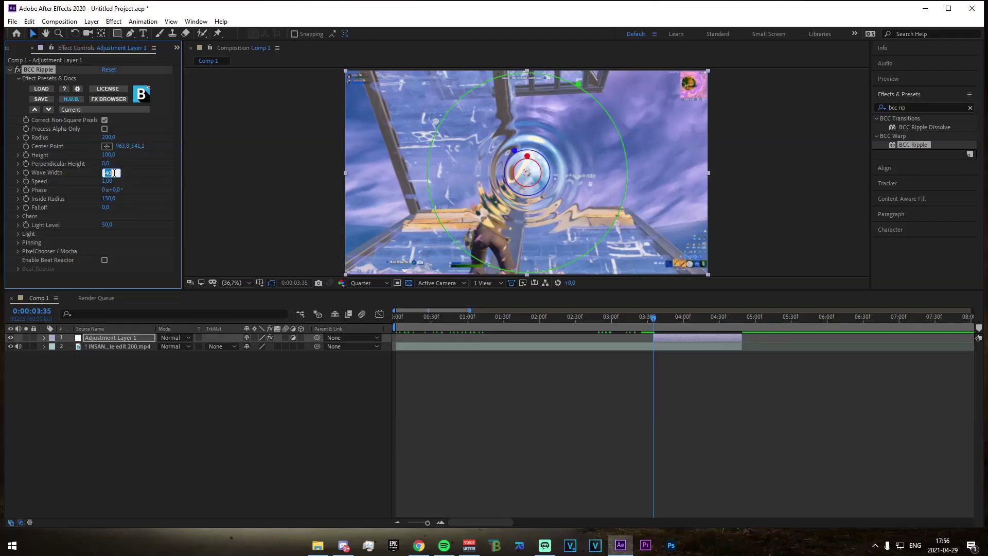
key(Return)
click(595, 346)
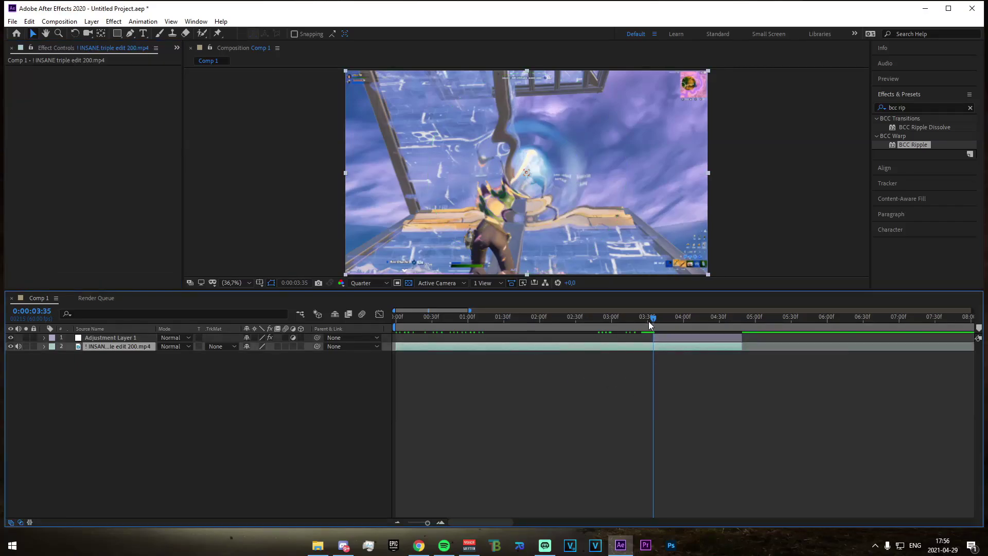
drag(649, 323, 654, 323)
click(658, 337)
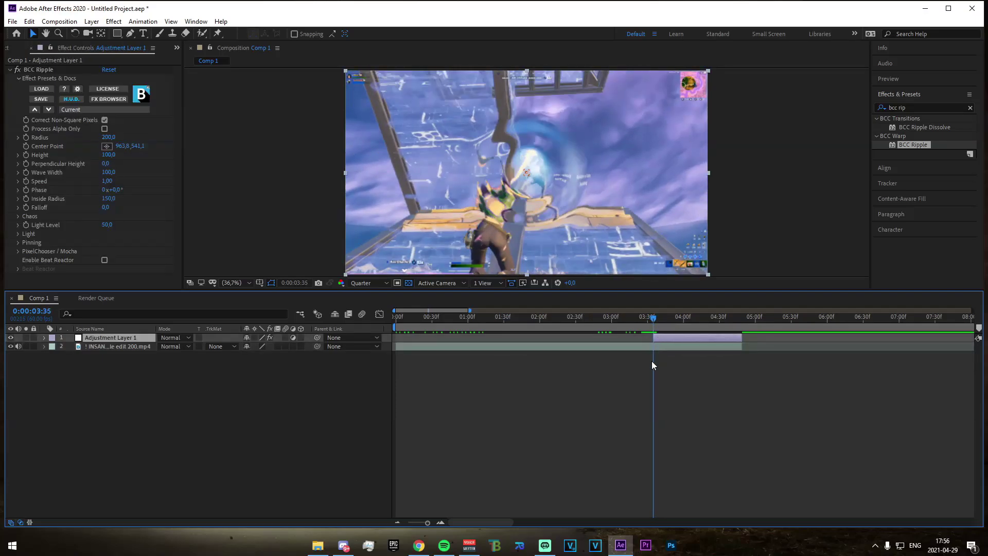
At about 0:00:04:05, keyframe Radius 1200 and Inside Radius 1150, then preview the expansion
click(26, 199)
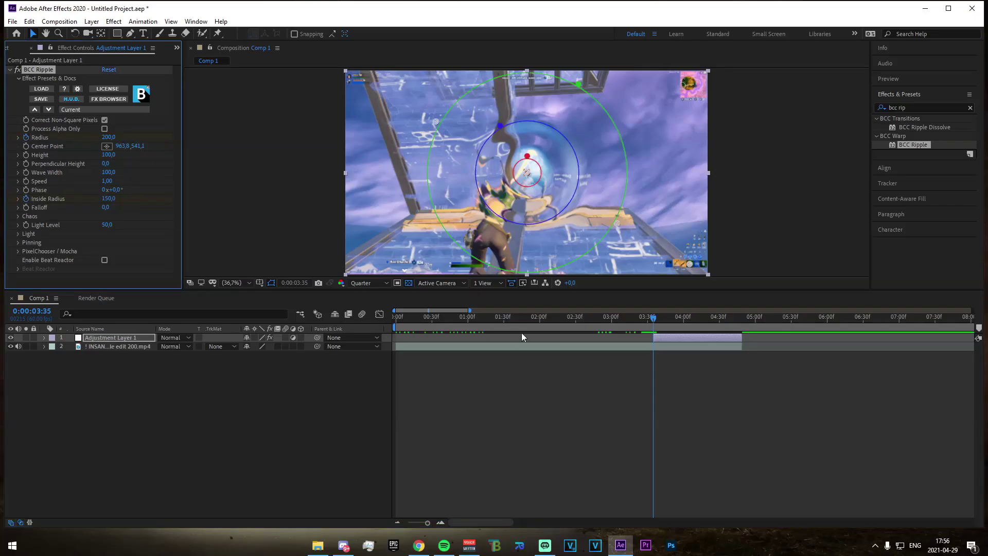
drag(658, 322, 691, 327)
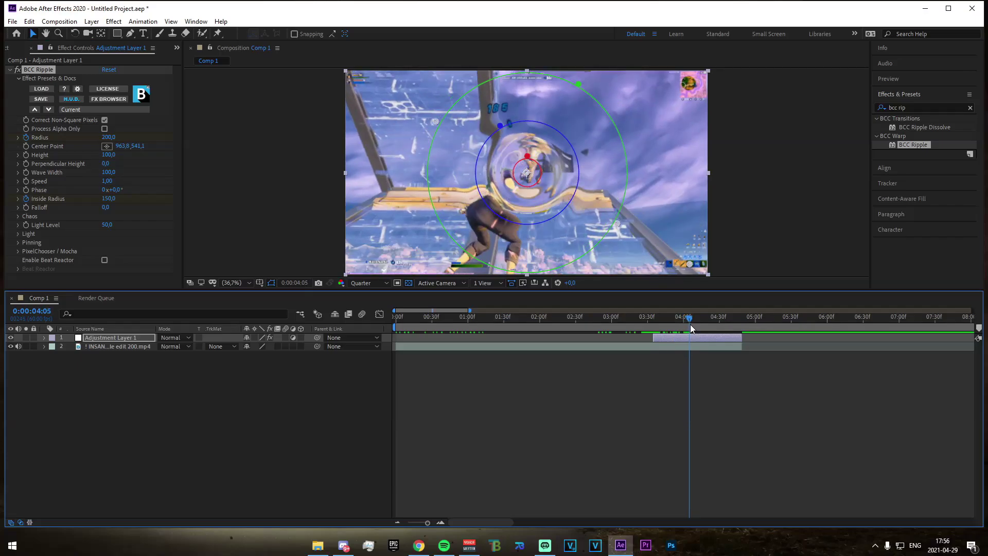
click(107, 138)
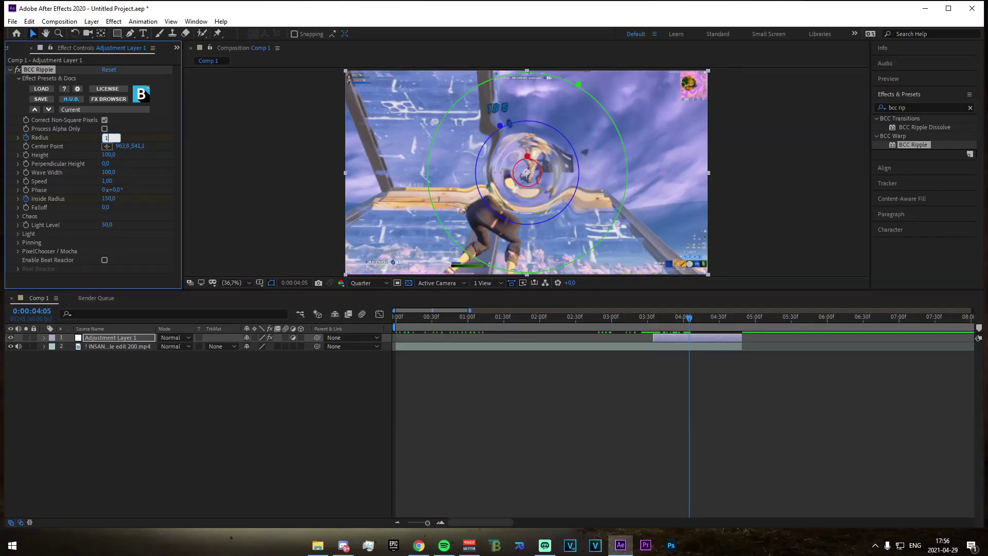
key(Return)
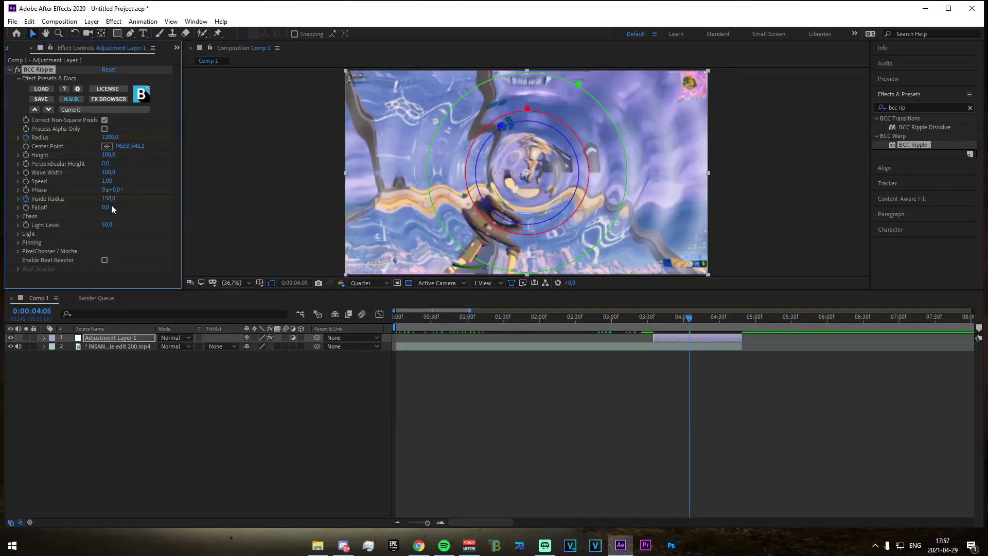
text(1150)
key(Return)
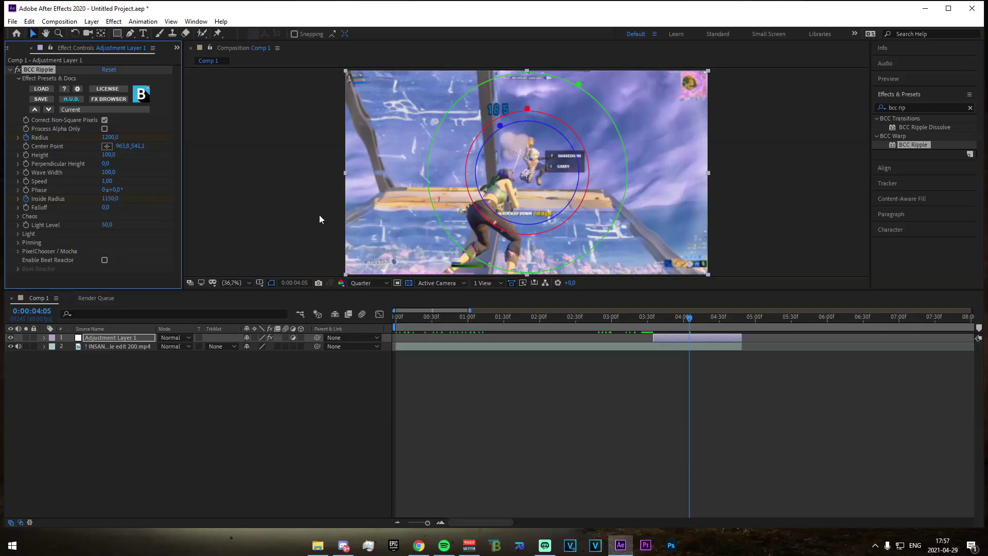
click(567, 390)
mouse_move(694, 317)
mouse_down()
mouse_move(672, 319)
mouse_move(736, 326)
mouse_move(704, 329)
mouse_up()
drag(699, 369, 677, 364)
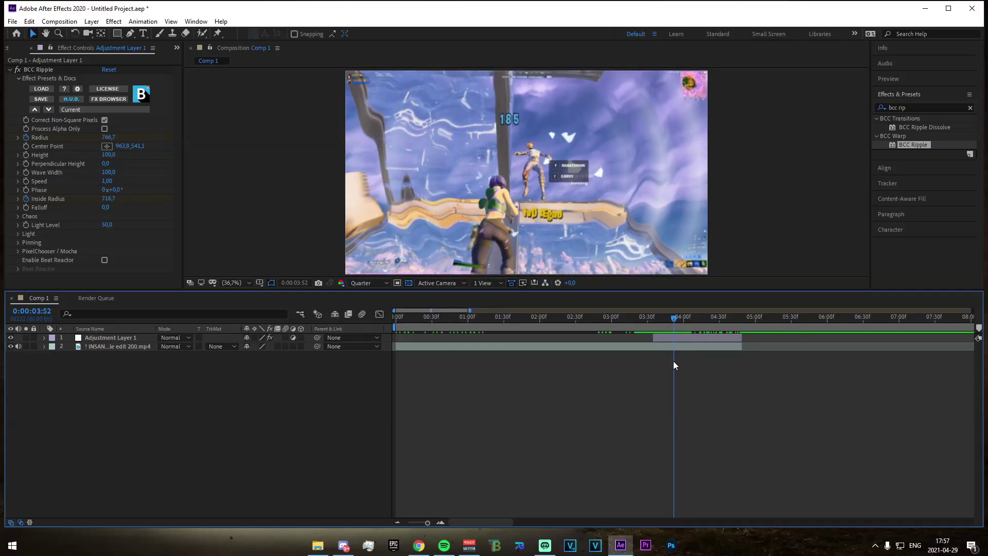
click(673, 317)
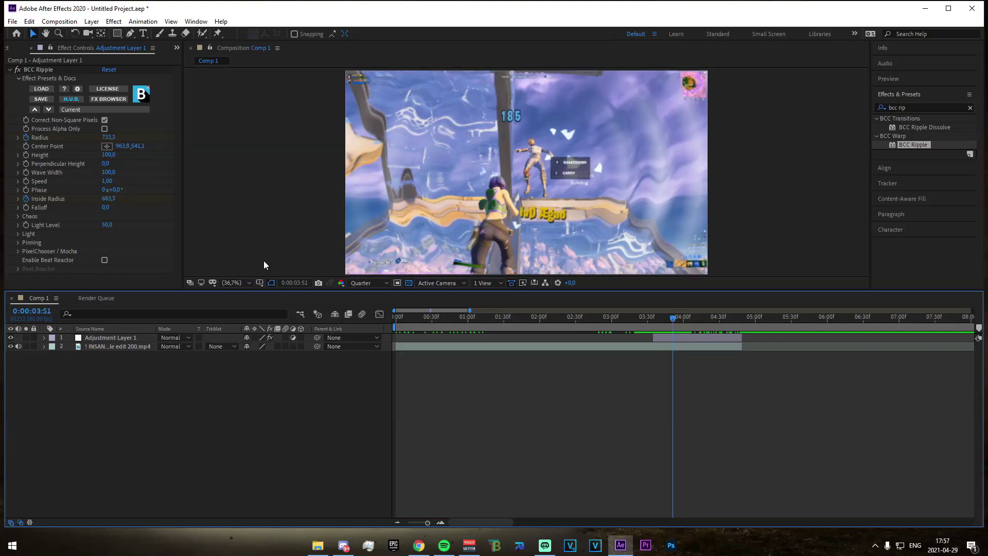
Lower the BCC Ripple Falloff to -91 and review the softened shockwave edge
drag(106, 211, 66, 223)
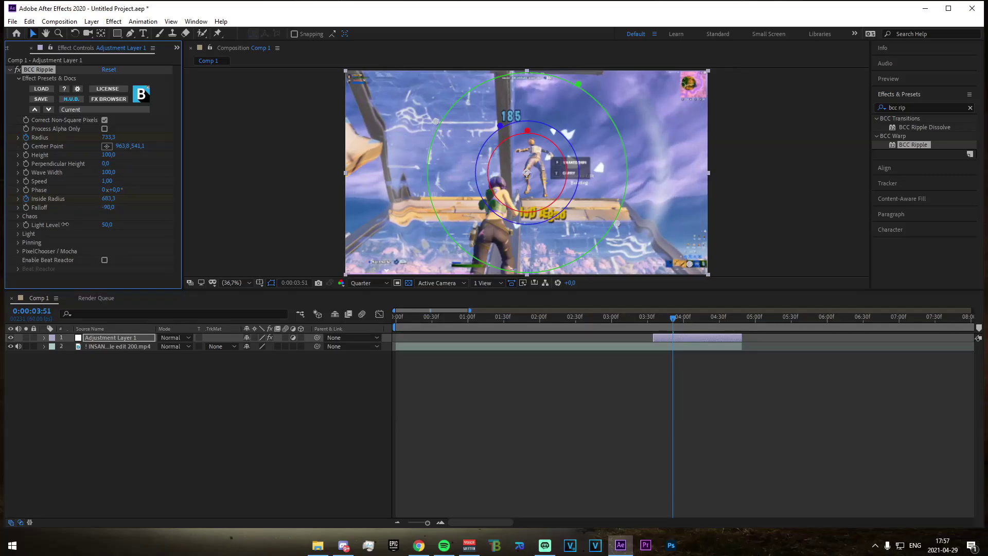
drag(679, 319, 671, 338)
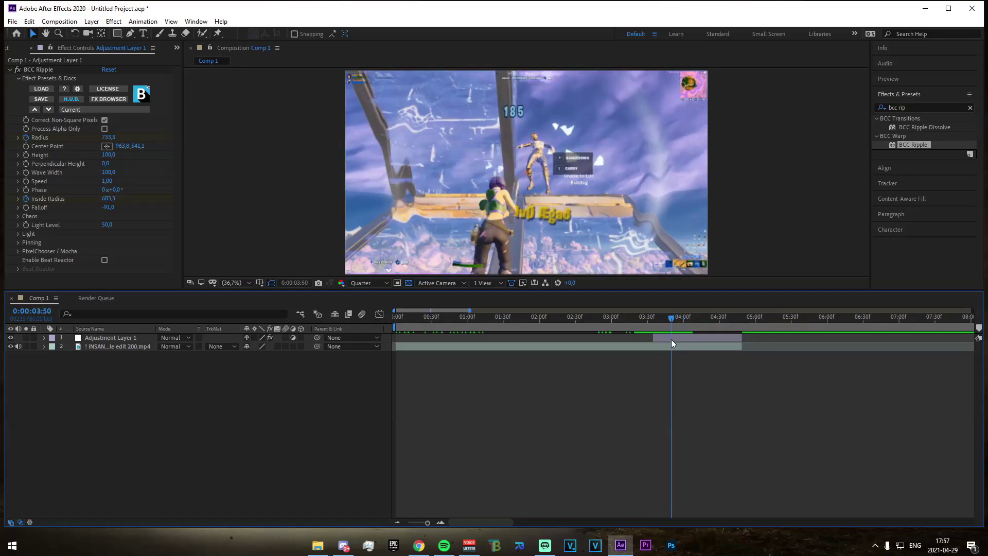